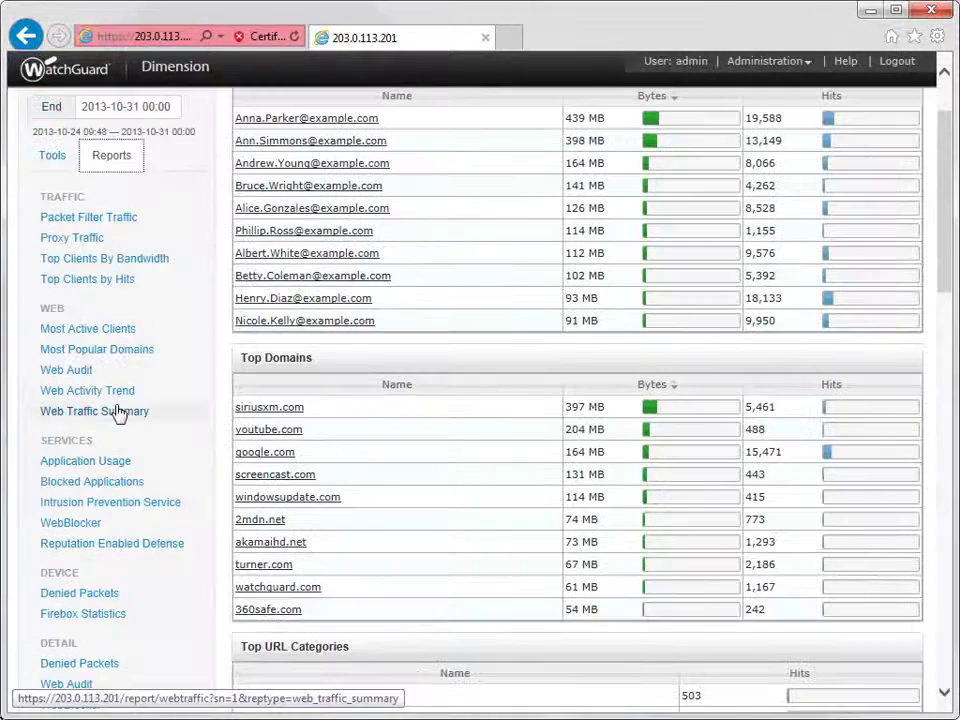
Open the Web Audit detail report from the Reports list
{"action": "left_click", "coordinate": [111, 254]}
{"action": "scroll", "coordinate": [122, 411], "scroll_direction": "down", "scroll_amount": 2}
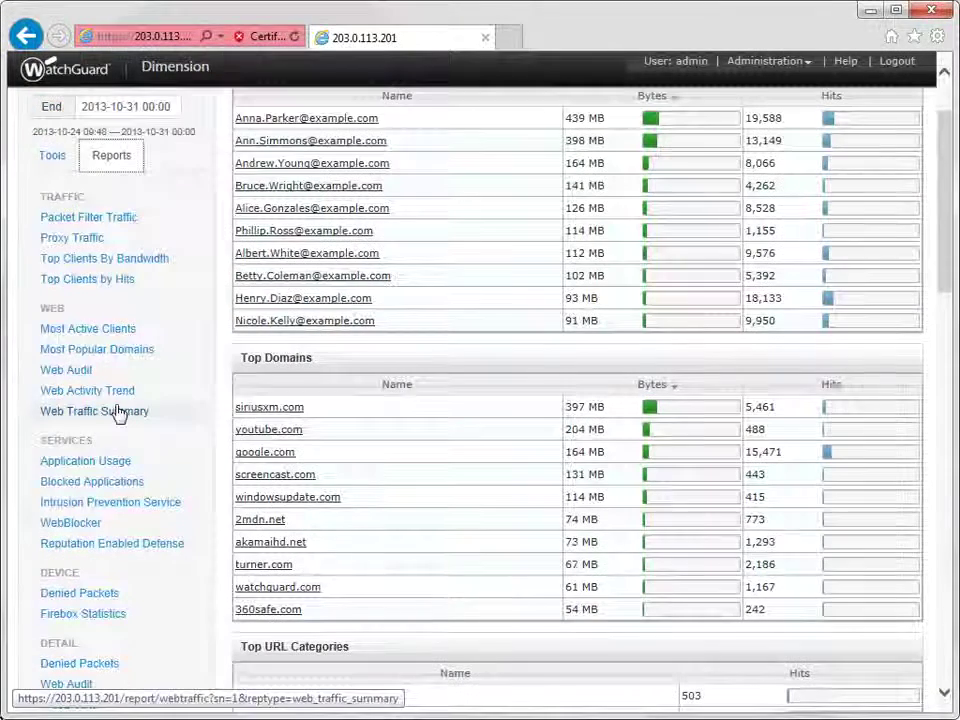
{"action": "scroll", "coordinate": [125, 445], "scroll_direction": "down", "scroll_amount": 2}
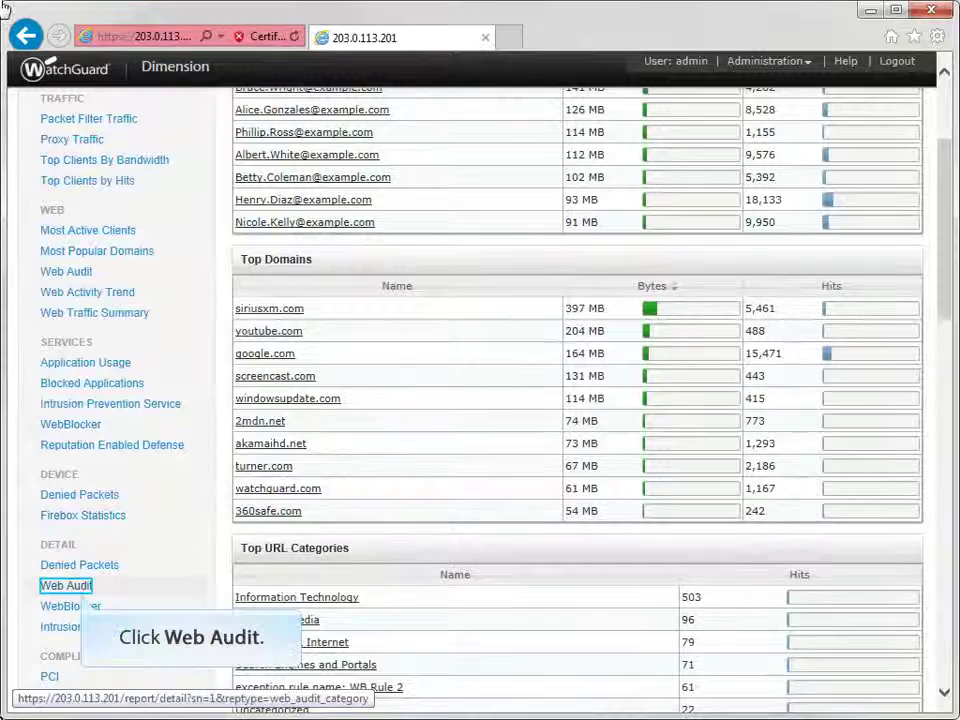
{"action": "left_click", "coordinate": [70, 585]}
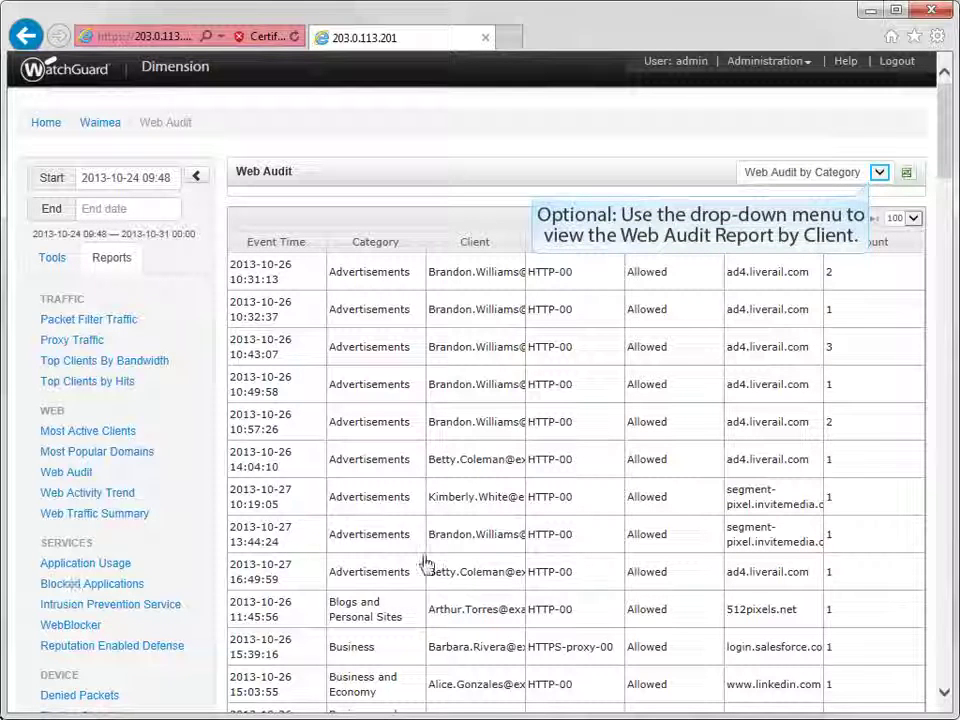
Change the Web Audit view from By Category to By Client
{"action": "left_click", "coordinate": [879, 174]}
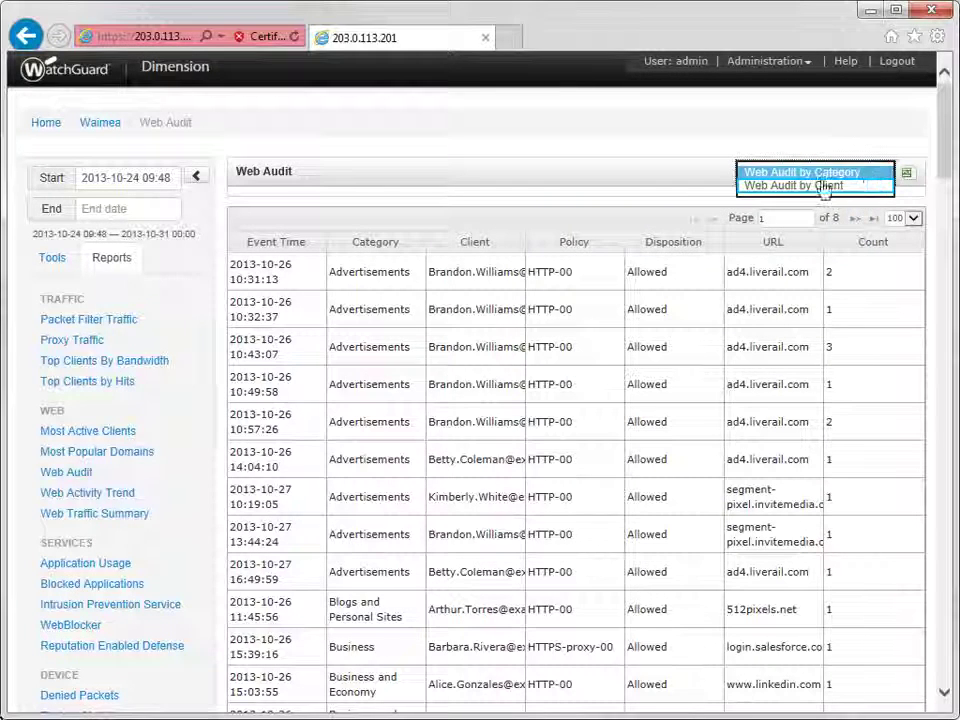
{"action": "left_click", "coordinate": [885, 186]}
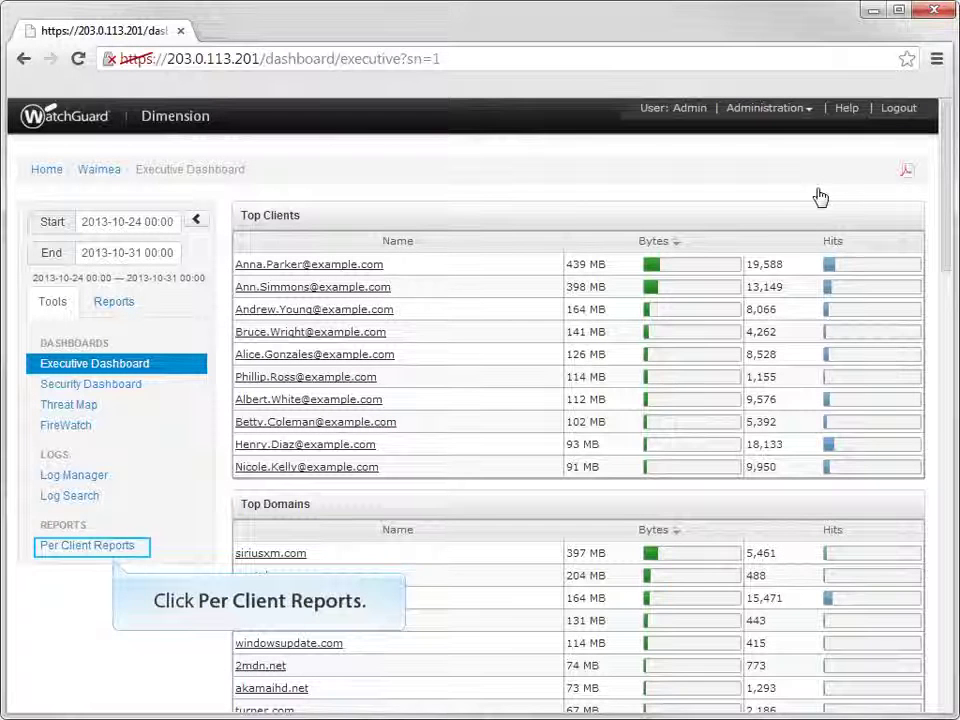
Open Per Client Reports from the Tools sidebar
{"action": "left_click", "coordinate": [118, 547]}
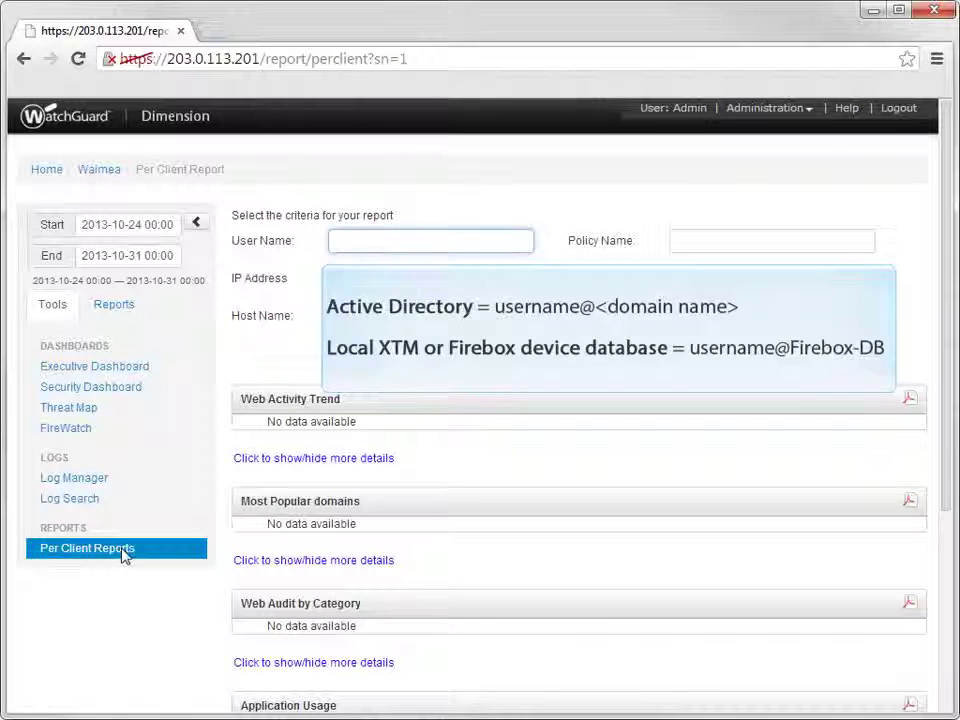
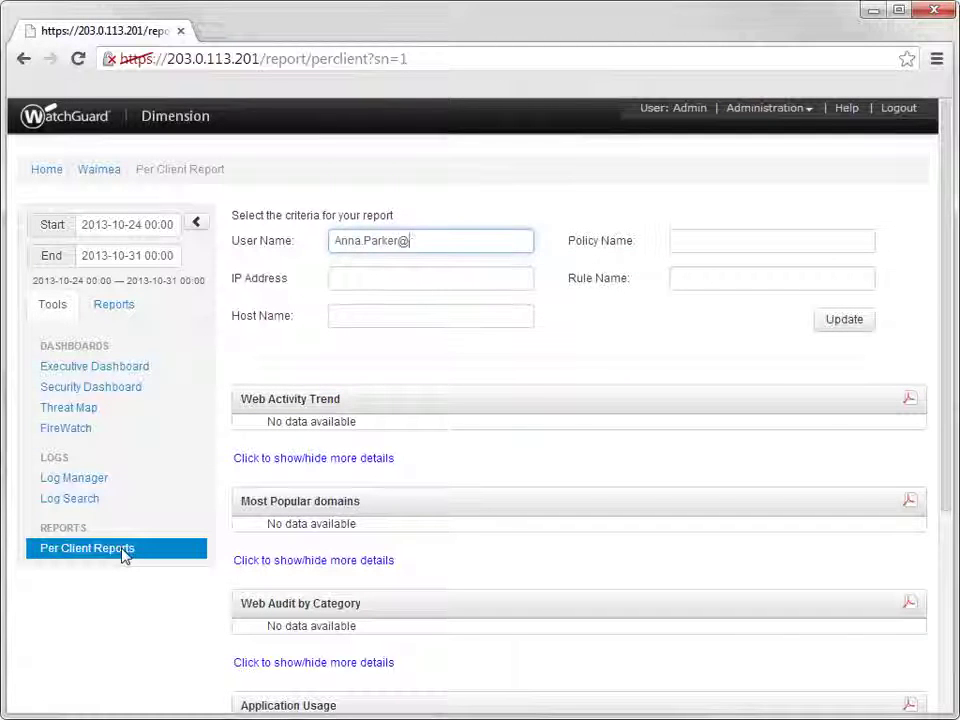
{"action": "type", "text": "example.co"}
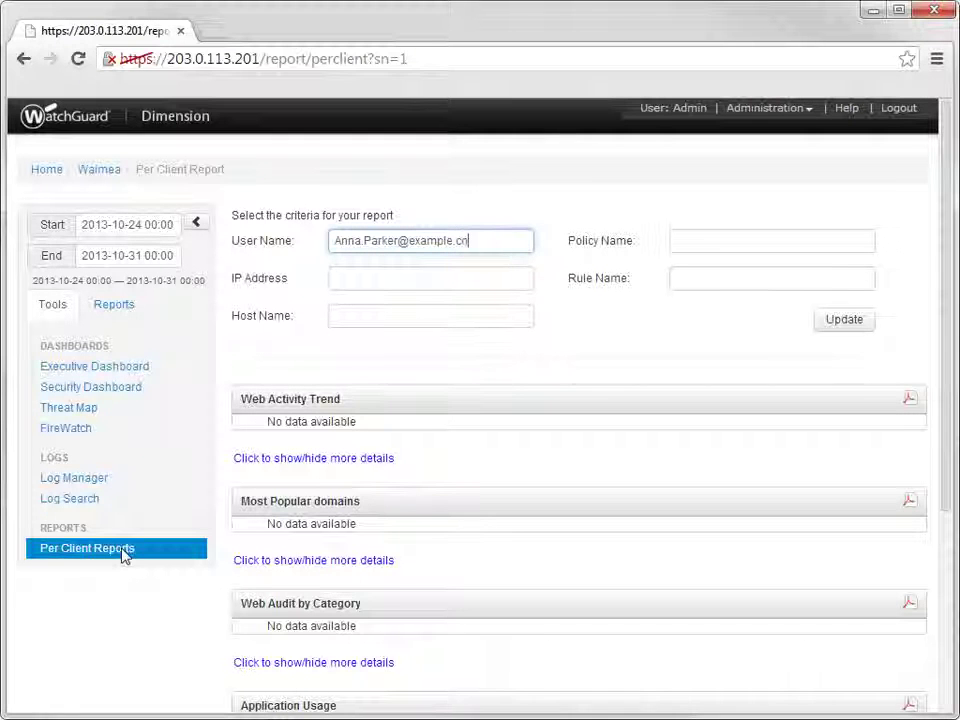
{"action": "type", "text": "m"}
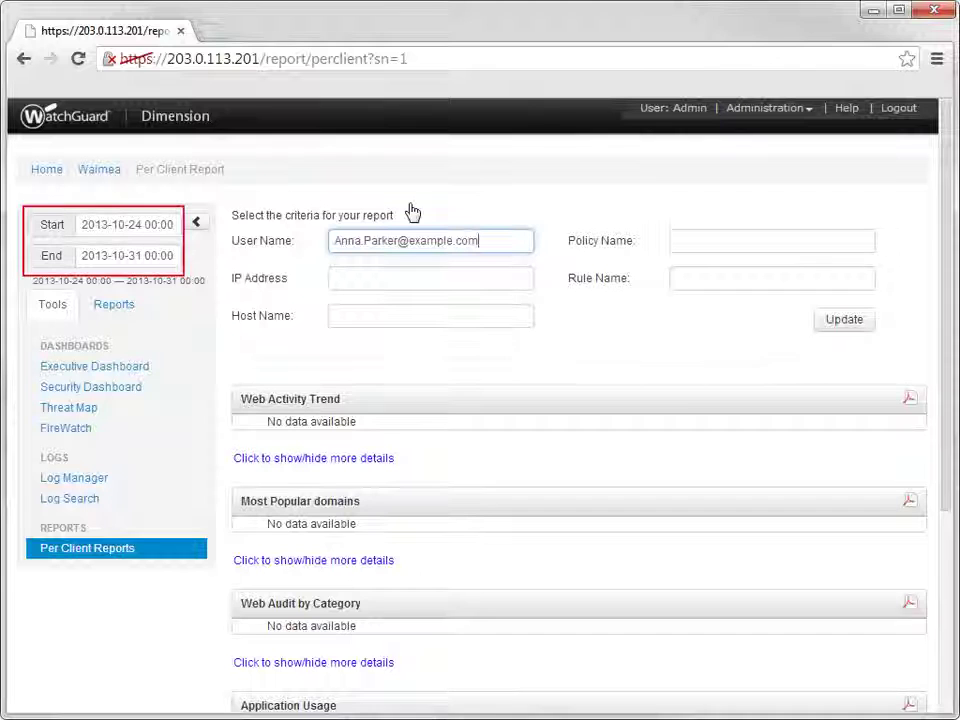
Update the report and scroll through the web activity, domains, web audit and application usage charts
{"action": "left_click", "coordinate": [841, 322]}
{"action": "left_click_drag", "start_coordinate": [948, 264], "coordinate": [948, 334]}
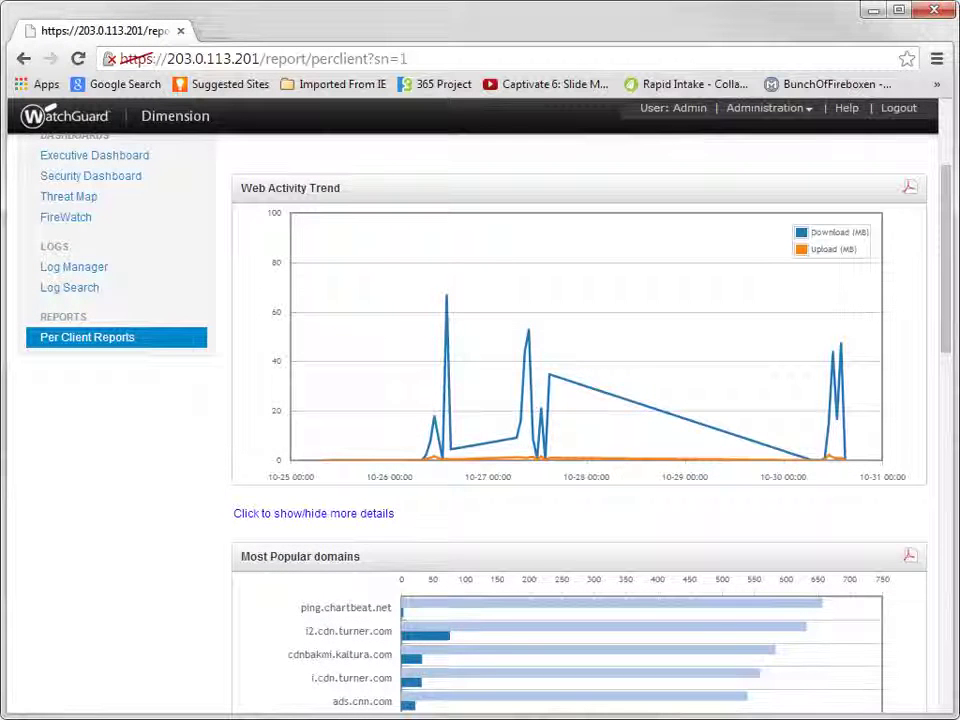
{"action": "left_click_drag", "start_coordinate": [948, 300], "coordinate": [955, 526]}
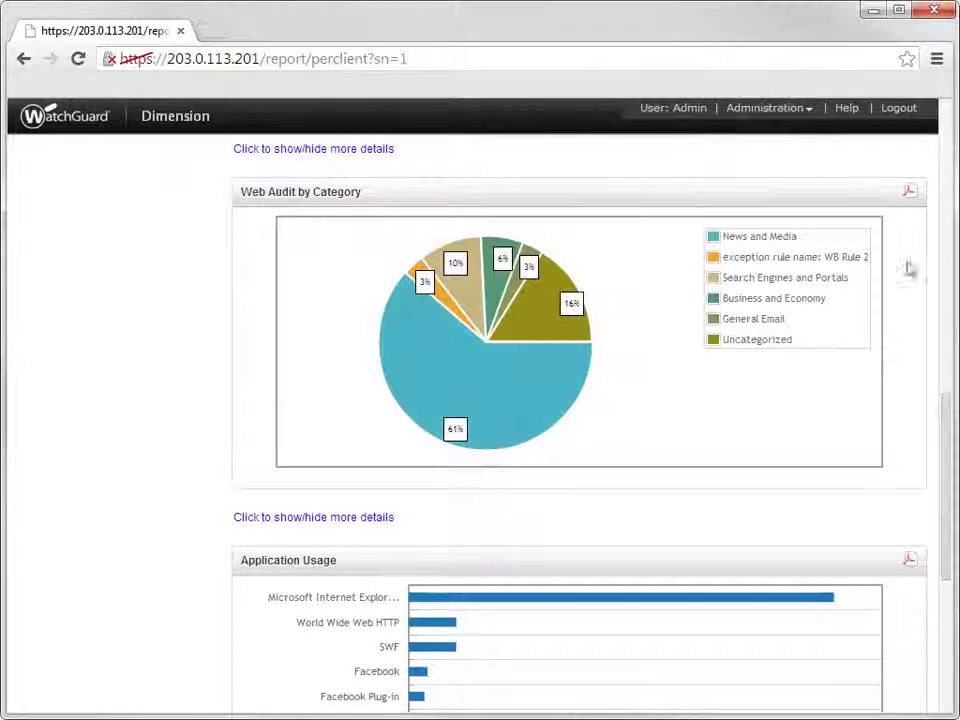
{"action": "left_click_drag", "start_coordinate": [947, 413], "coordinate": [950, 522]}
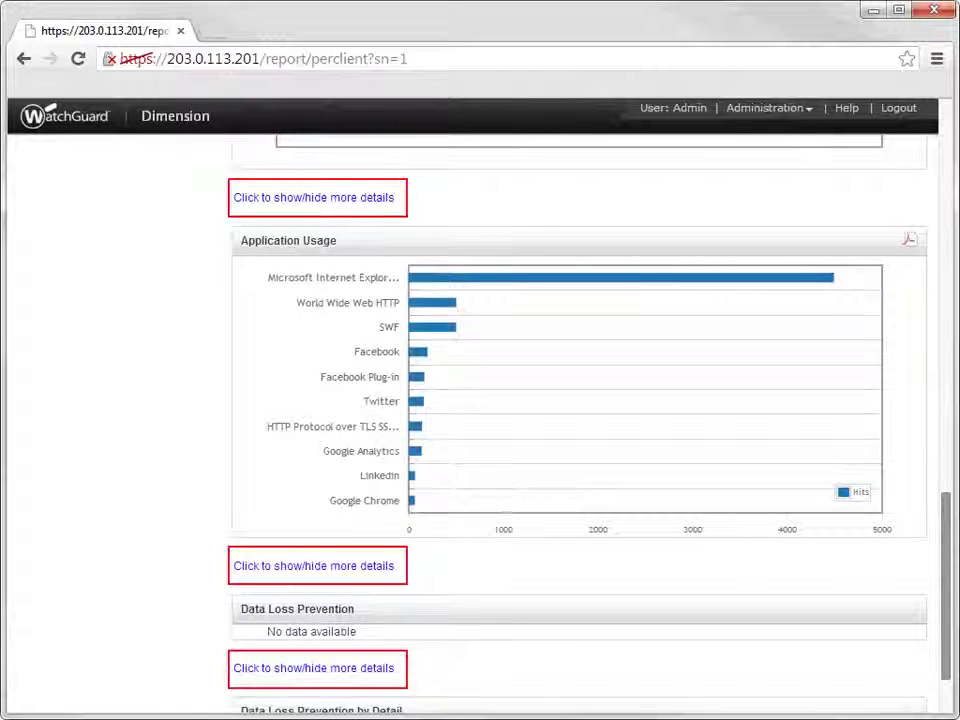